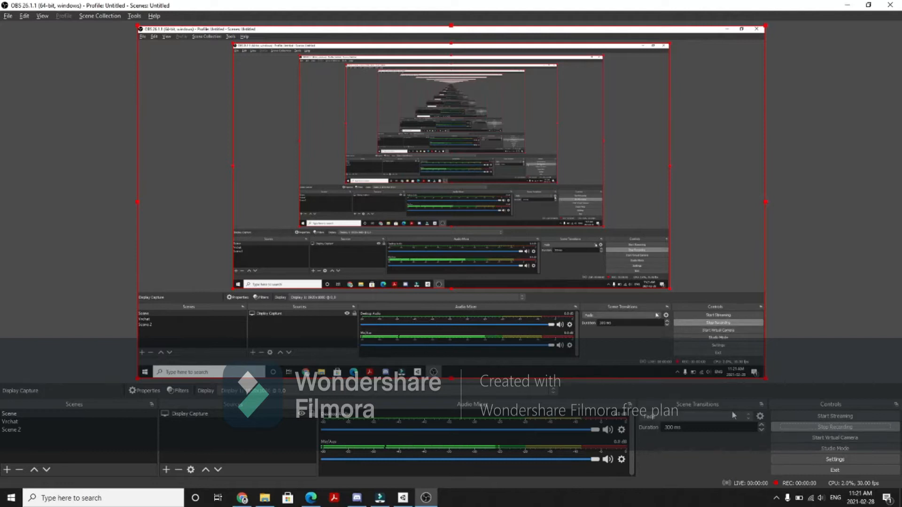
Step: Switch to Unity Hub and look at the Unity Hub download page in the browser
{"action": "mouse_move", "coordinate": [369, 496]}
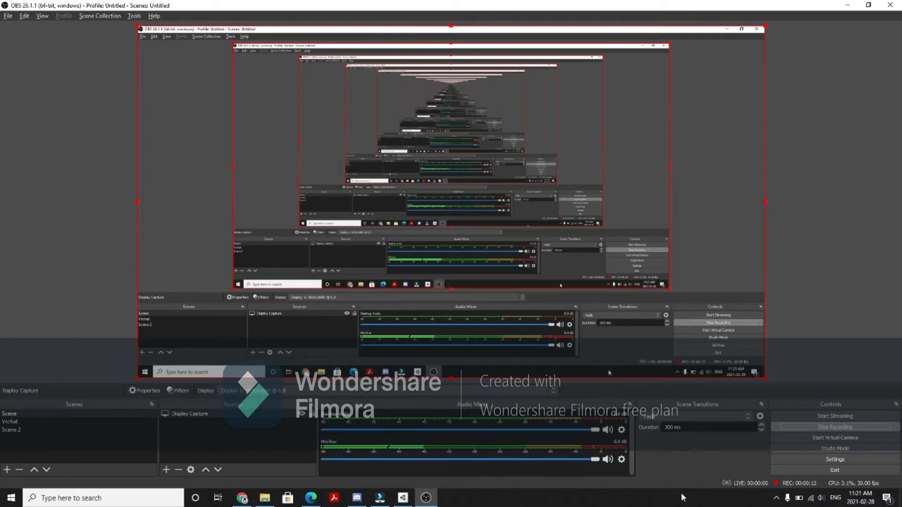
{"action": "left_click", "coordinate": [399, 504]}
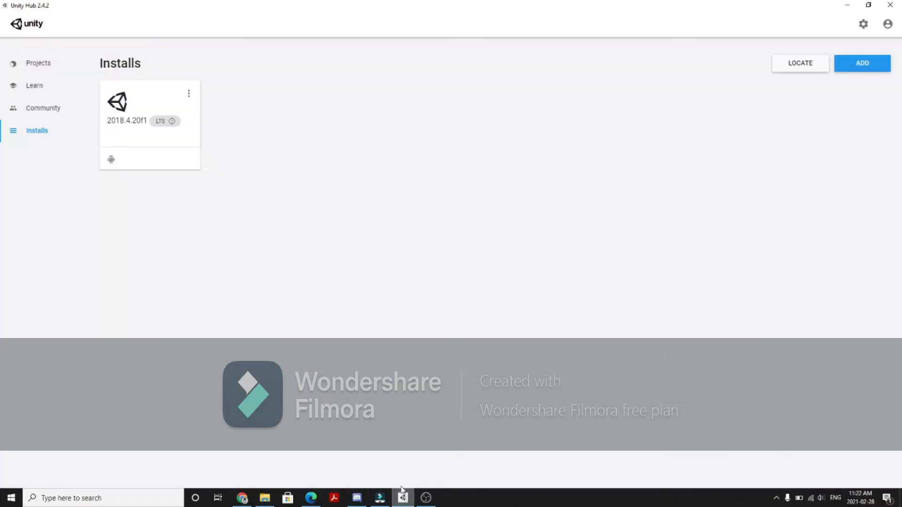
{"action": "left_click", "coordinate": [242, 498]}
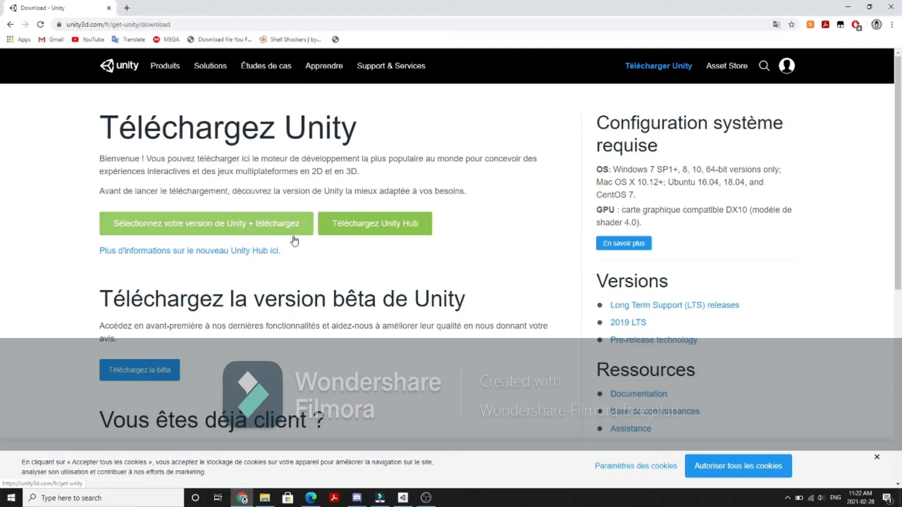
{"action": "left_click", "coordinate": [846, 8]}
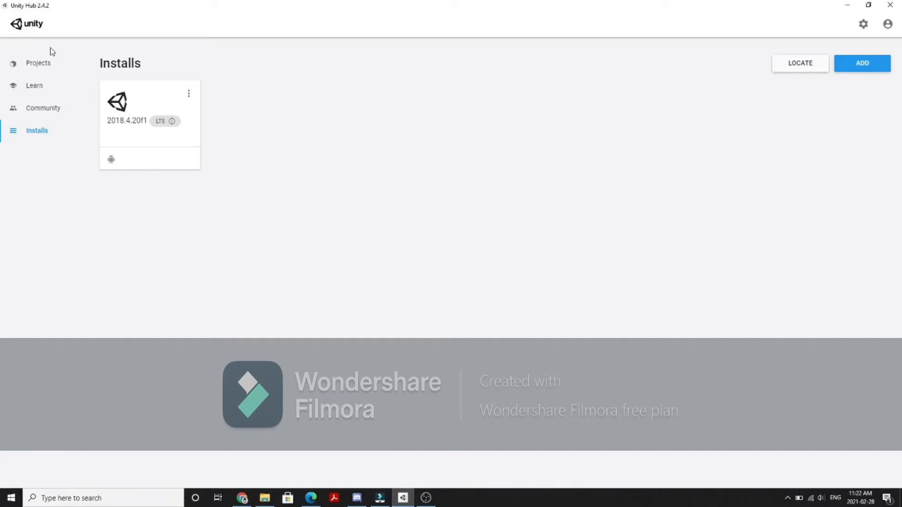
Step: Look up Unity 2018.4.20 in the download archive's Unity 2018.x list while adding a Unity version, then close the Add Unity Version dialog
{"action": "left_click", "coordinate": [48, 64]}
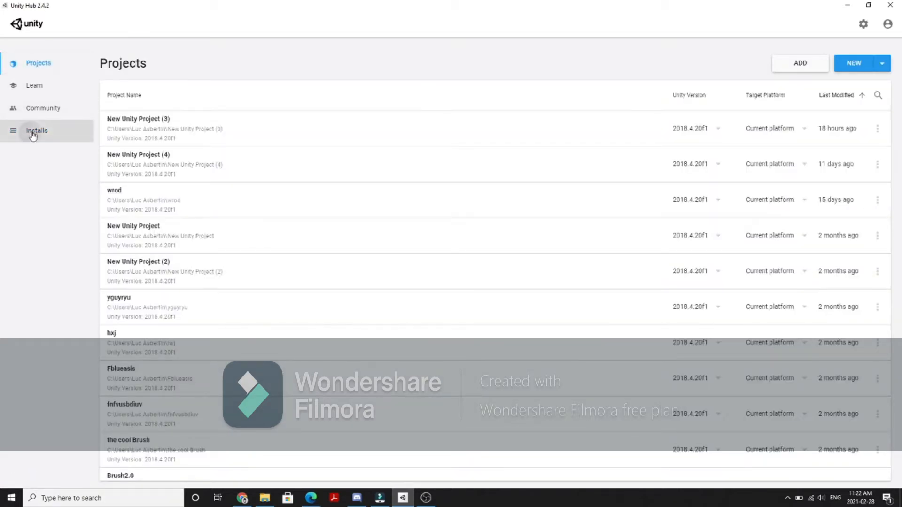
{"action": "left_click", "coordinate": [31, 134]}
{"action": "left_click", "coordinate": [878, 66]}
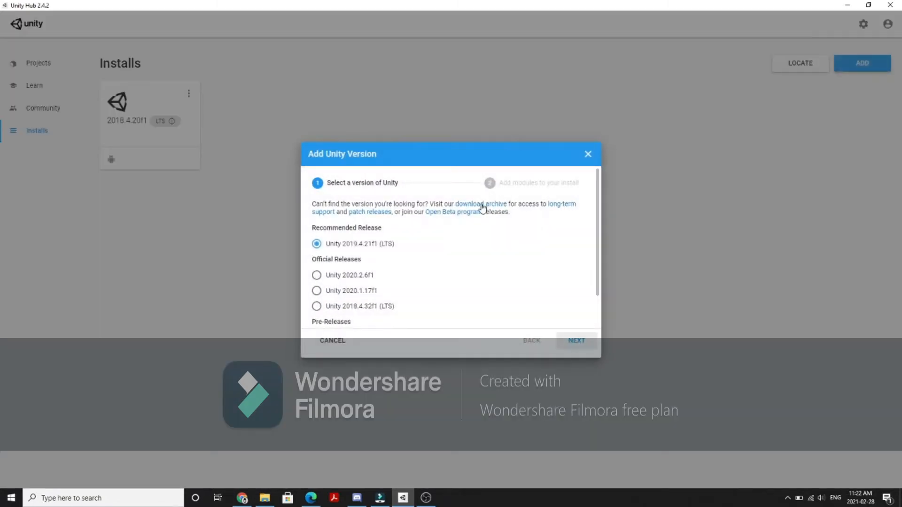
{"action": "left_click", "coordinate": [311, 498]}
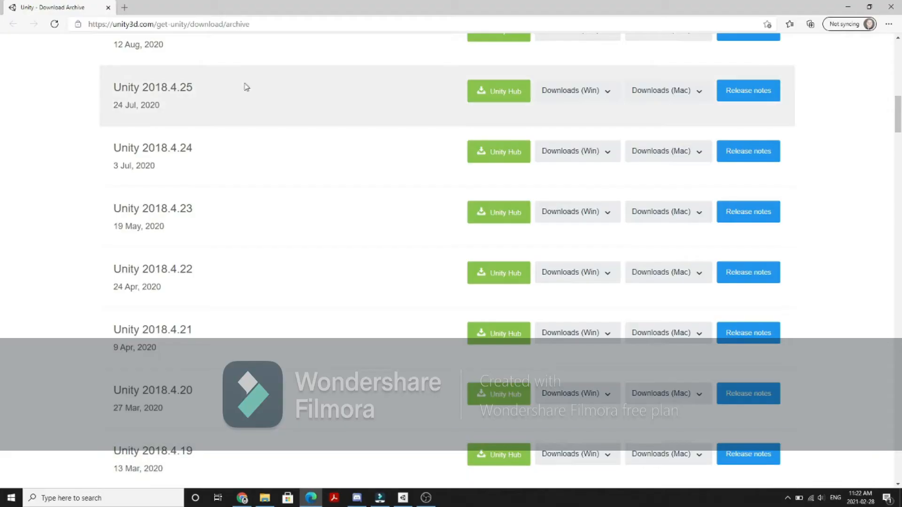
{"action": "scroll", "coordinate": [353, 116], "scroll_direction": "up", "scroll_amount": 15}
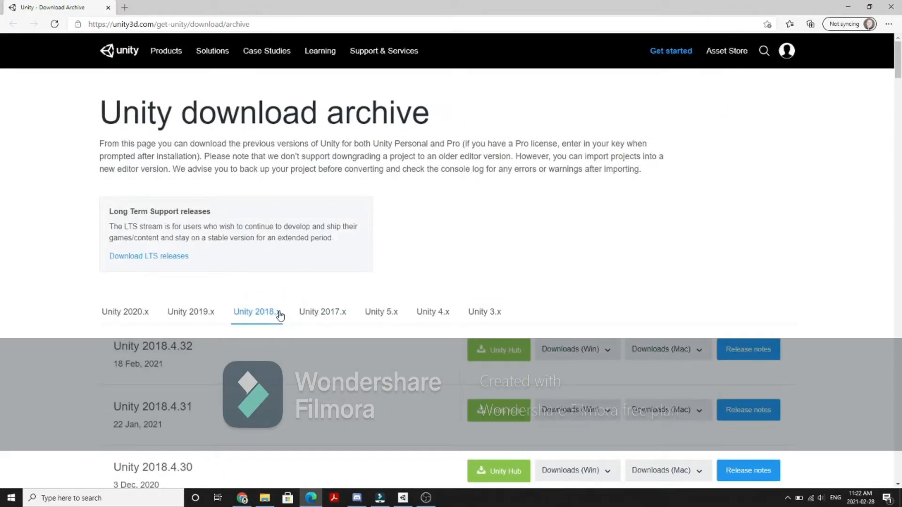
{"action": "scroll", "coordinate": [278, 318], "scroll_direction": "down", "scroll_amount": 10}
{"action": "scroll", "coordinate": [280, 310], "scroll_direction": "down", "scroll_amount": 3}
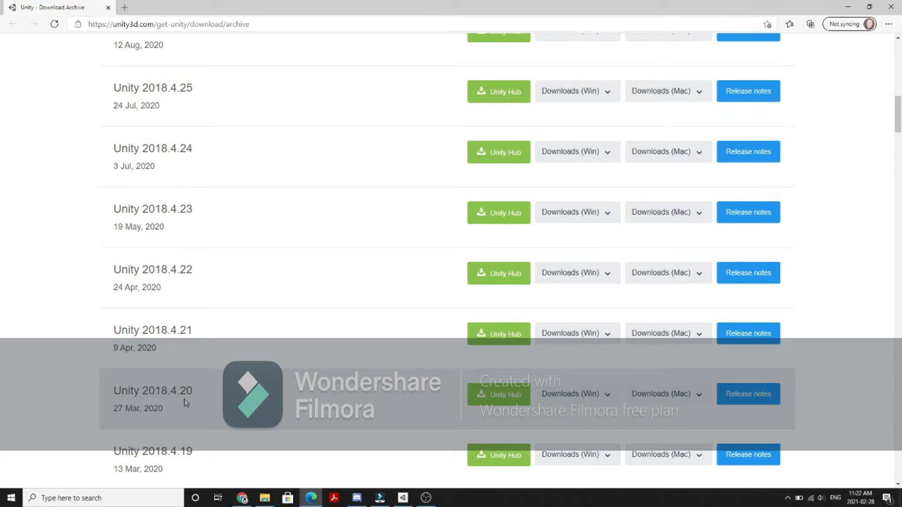
{"action": "left_click", "coordinate": [849, 6]}
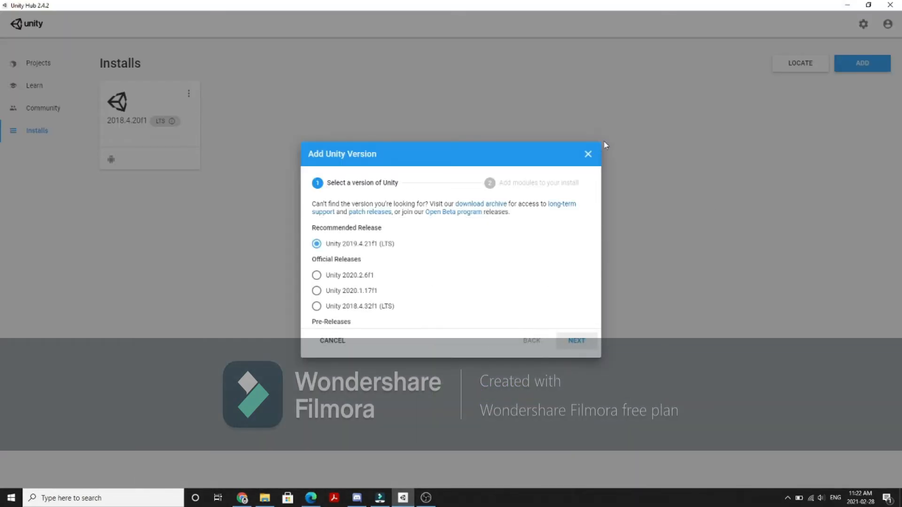
{"action": "left_click", "coordinate": [588, 154]}
Step: Create a new project from the 3D template with Unity 2018.4.20f1, keeping the name New Unity Project (5)
{"action": "left_click", "coordinate": [49, 63]}
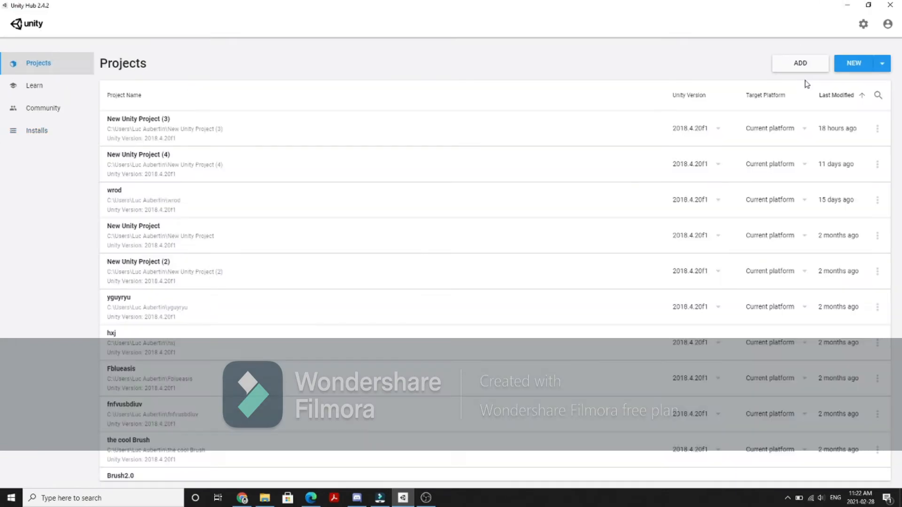
{"action": "left_click", "coordinate": [854, 63]}
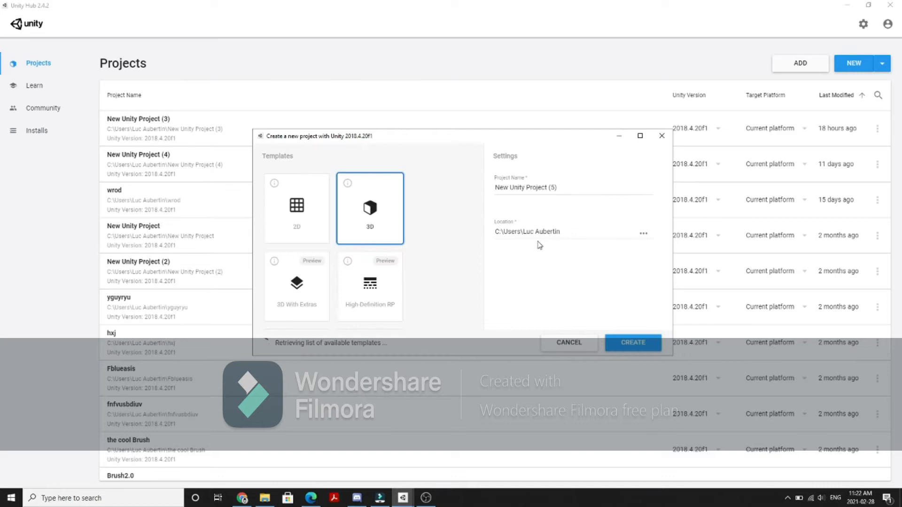
{"action": "left_click", "coordinate": [633, 342]}
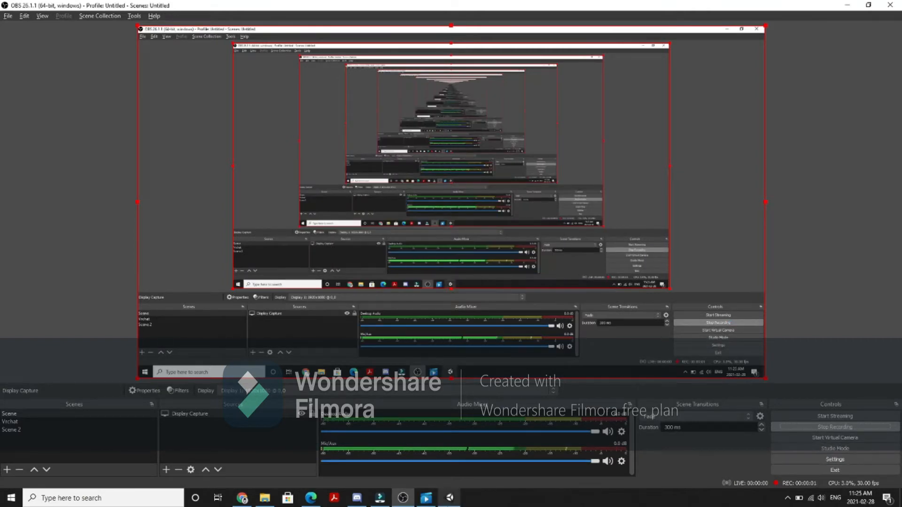
Step: Switch to the Unity editor and view VRChat's SDK download page in the browser
{"action": "left_click", "coordinate": [450, 498]}
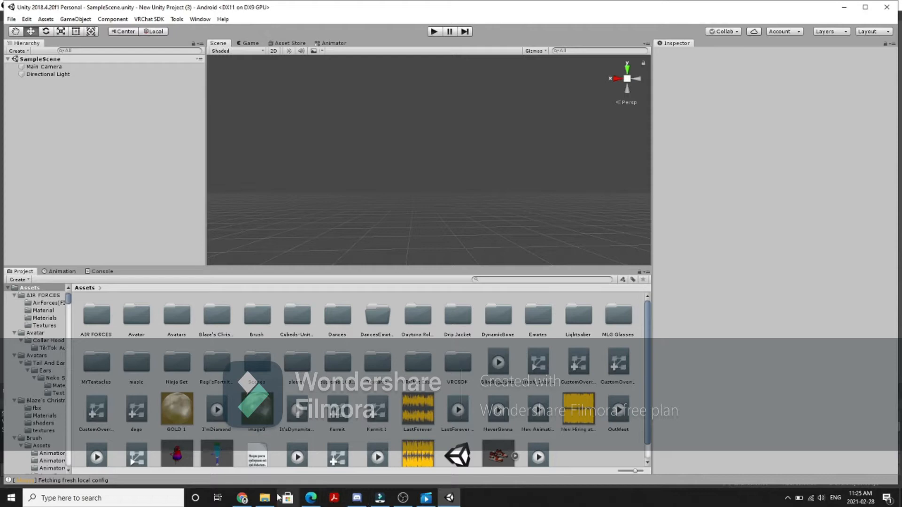
{"action": "left_click", "coordinate": [242, 499]}
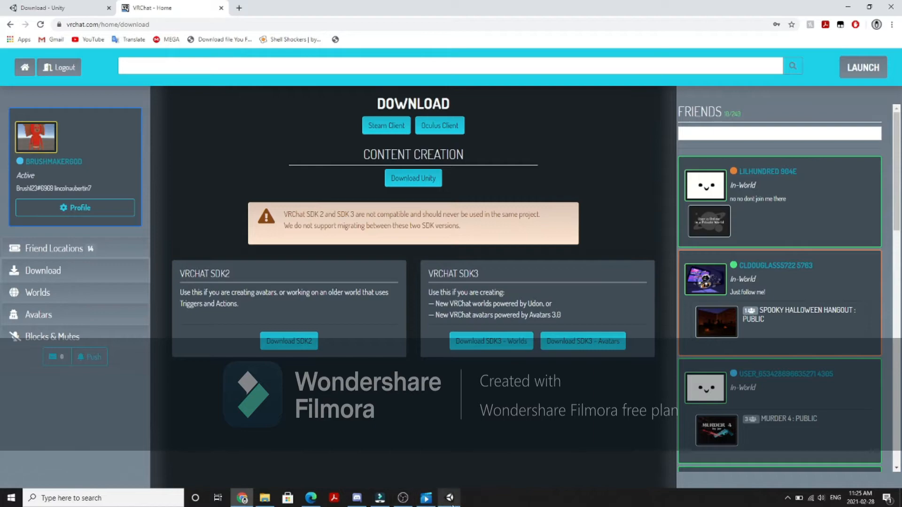
{"action": "left_click", "coordinate": [449, 498]}
Step: Try to import the VRCSDK2-2021.01.28.19.08_Public package from the Downloads folder into the project's Assets
{"action": "left_click", "coordinate": [265, 498]}
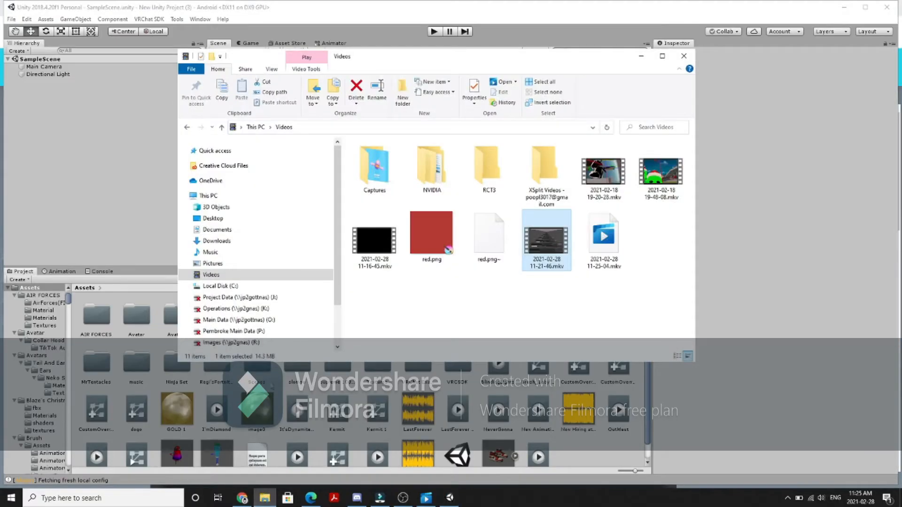
{"action": "left_click", "coordinate": [242, 243]}
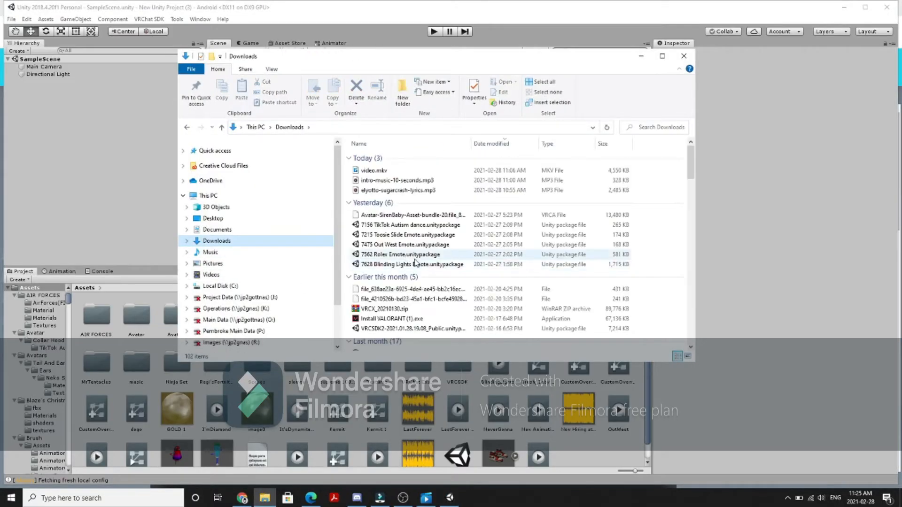
{"action": "scroll", "coordinate": [415, 249], "scroll_direction": "down", "scroll_amount": 1}
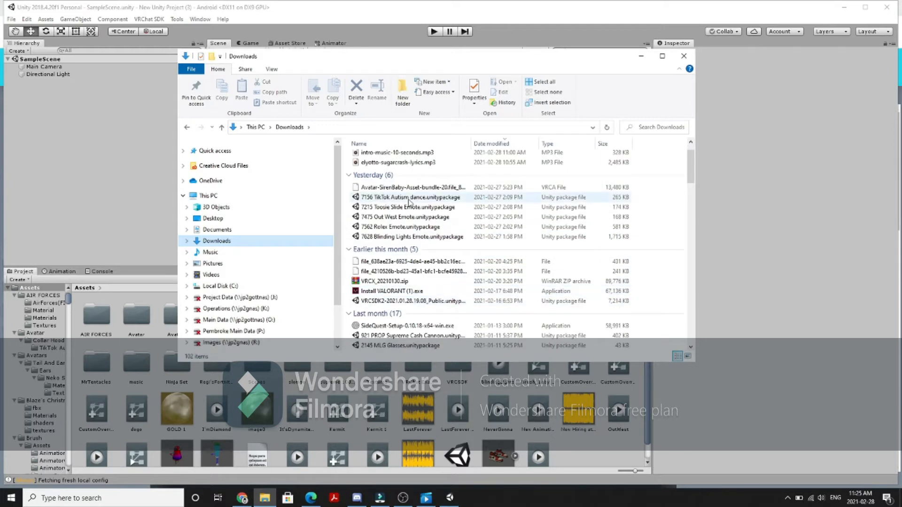
{"action": "scroll", "coordinate": [408, 227], "scroll_direction": "down", "scroll_amount": 1}
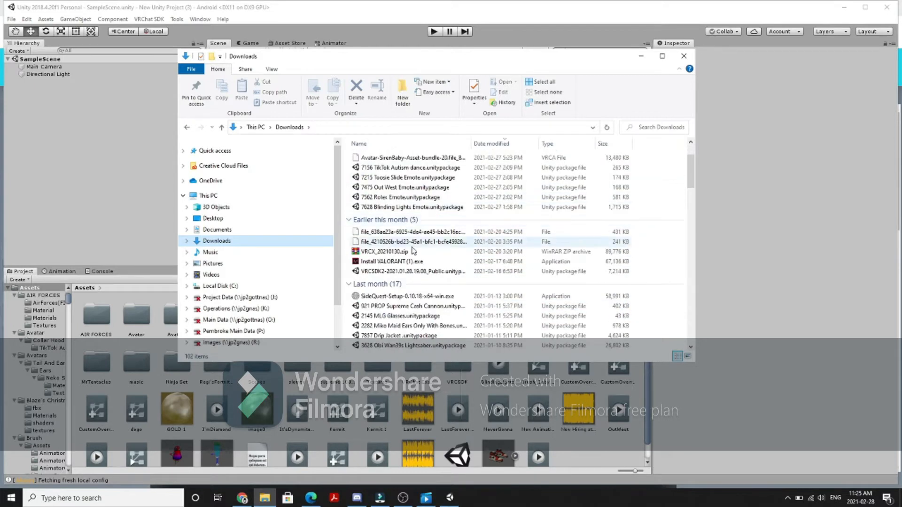
{"action": "left_click", "coordinate": [409, 271]}
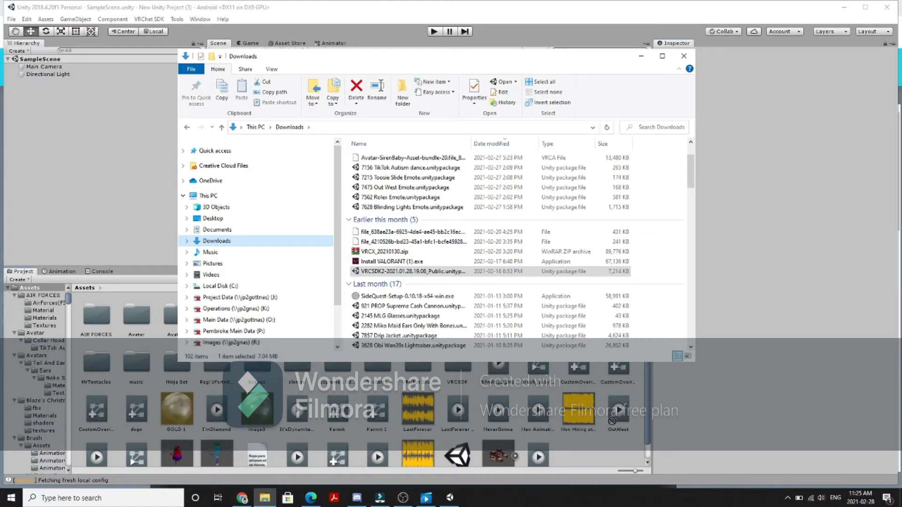
{"action": "scroll", "coordinate": [611, 421], "scroll_direction": "down", "scroll_amount": 1}
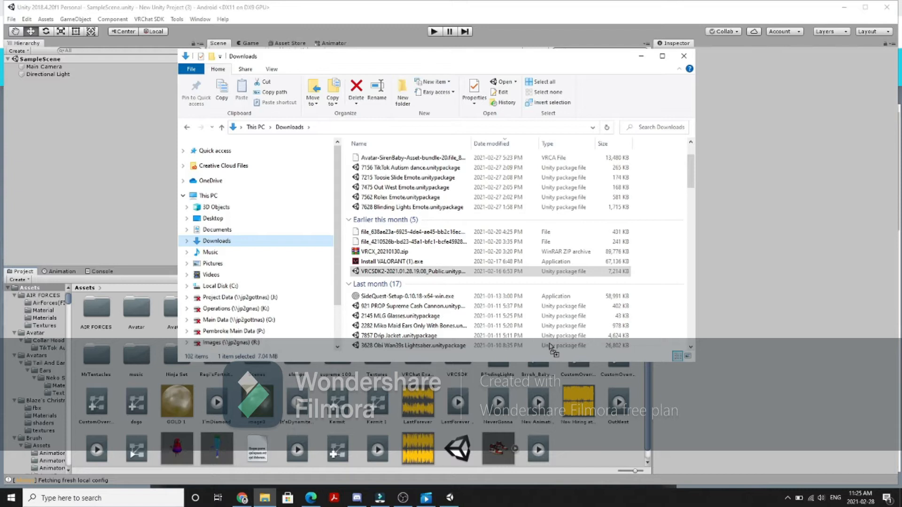
{"action": "left_click", "coordinate": [551, 36]}
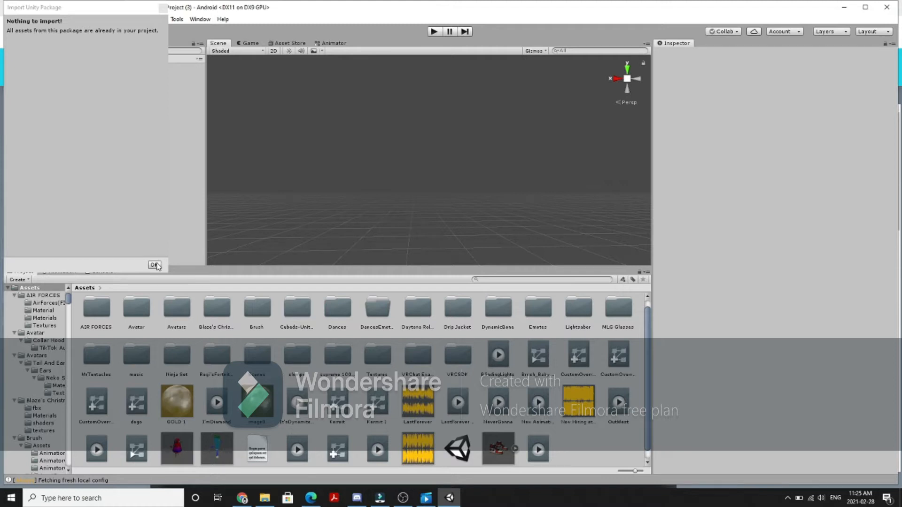
{"action": "left_click", "coordinate": [154, 265]}
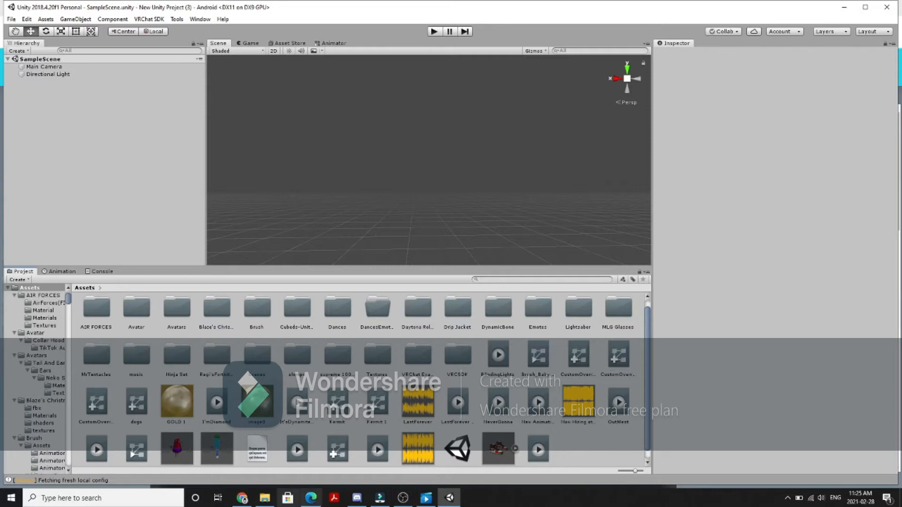
{"action": "mouse_move", "coordinate": [242, 497]}
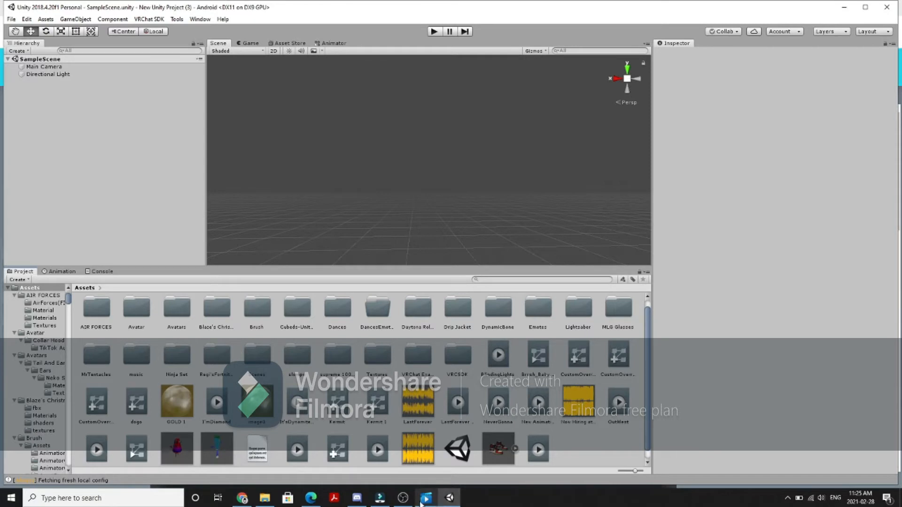
{"action": "left_click", "coordinate": [404, 498]}
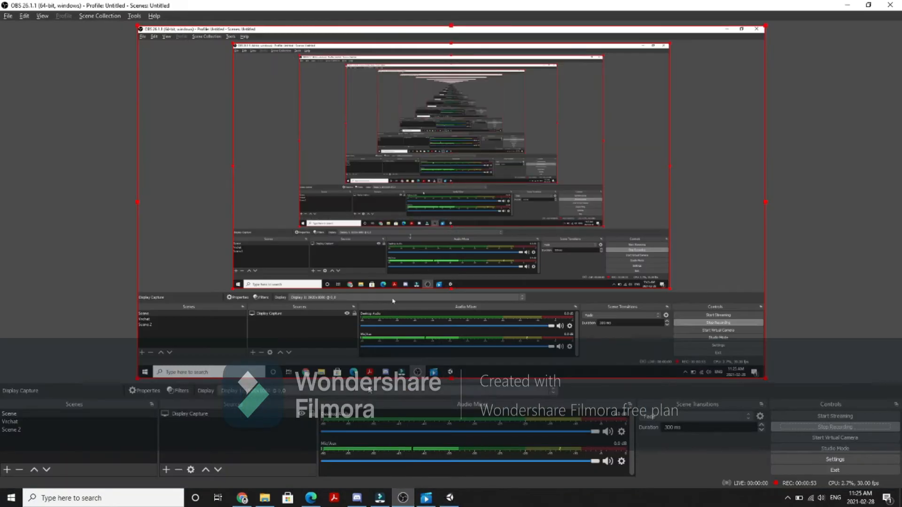
{"action": "left_click", "coordinate": [449, 498]}
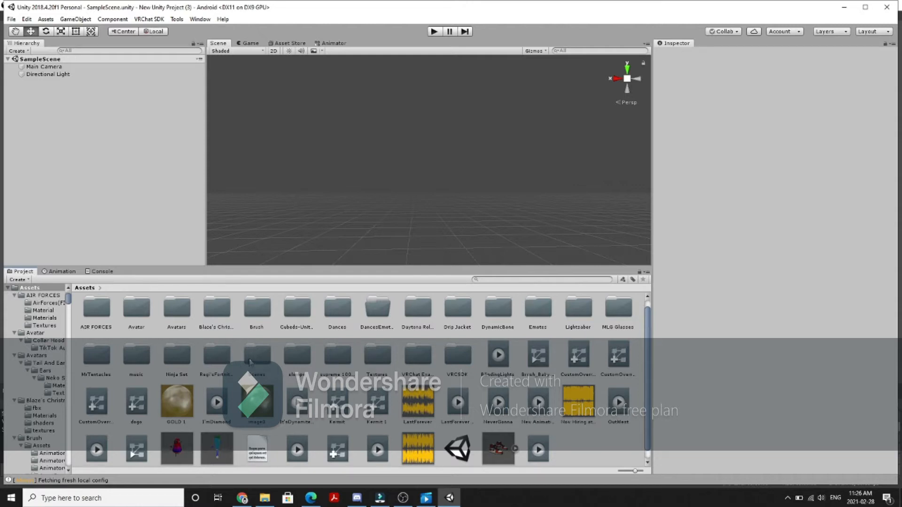
Step: Add the green Brush_Baby prefab from the Assets/Brush/New folder to the SampleScene hierarchy
{"action": "left_click", "coordinate": [257, 318]}
{"action": "double_click", "coordinate": [258, 319]}
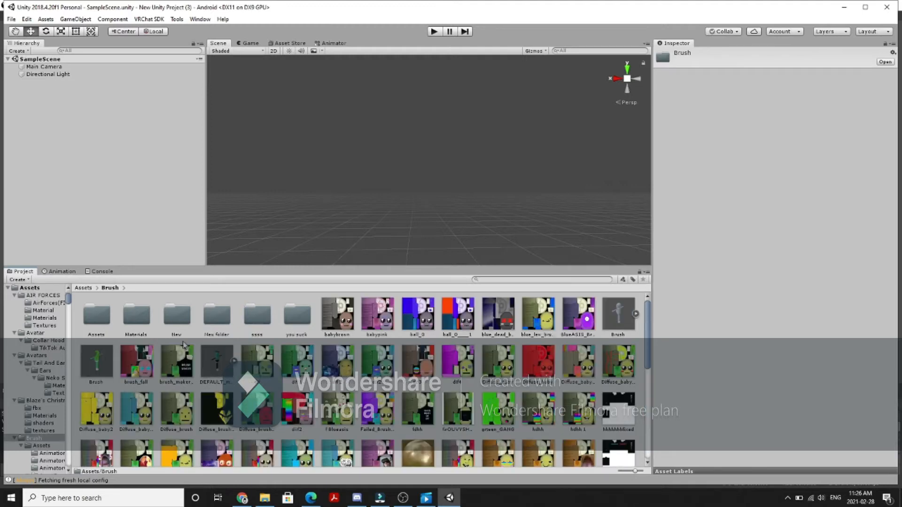
{"action": "left_click", "coordinate": [179, 324]}
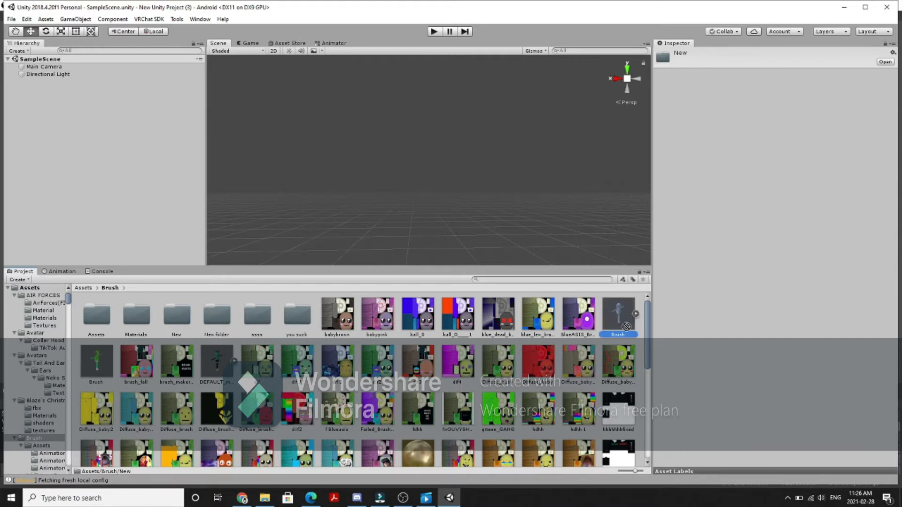
{"action": "double_click", "coordinate": [177, 324]}
{"action": "left_click_drag", "start_coordinate": [107, 327], "coordinate": [55, 201]}
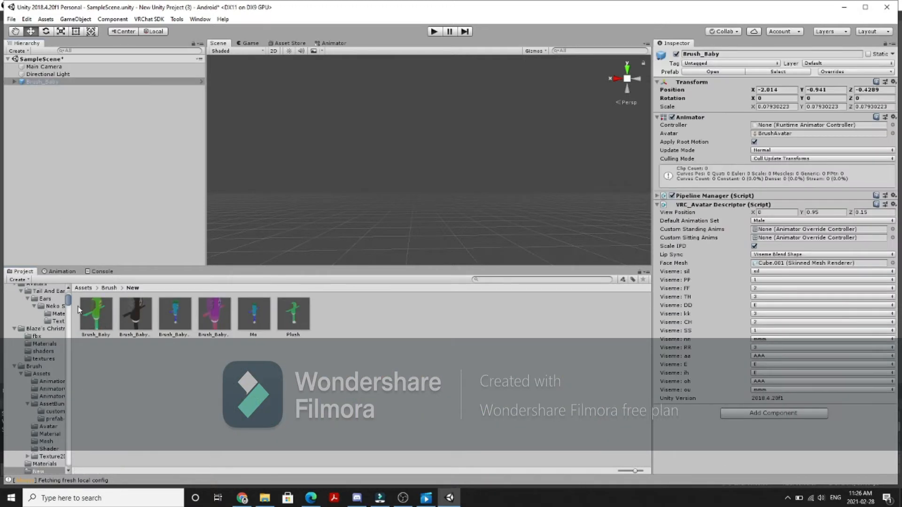
Step: Detach Brush_Baby's blueprint ID in the Pipeline Manager and reset the avatar descriptor's View Position Y and Z to 0
{"action": "left_click", "coordinate": [835, 212]}
{"action": "left_click", "coordinate": [657, 196]}
{"action": "left_click", "coordinate": [828, 259]}
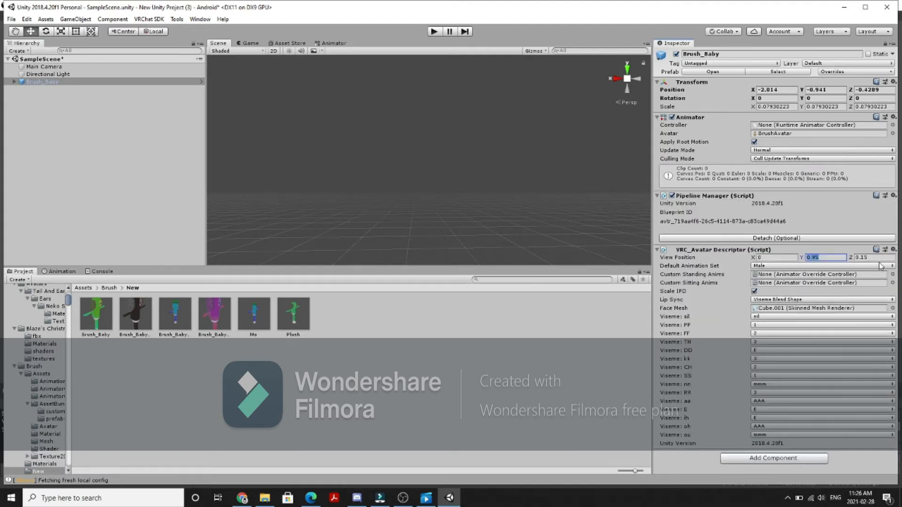
{"action": "left_click", "coordinate": [864, 258]}
{"action": "key", "text": "BackSpace"}
{"action": "left_click", "coordinate": [800, 240]}
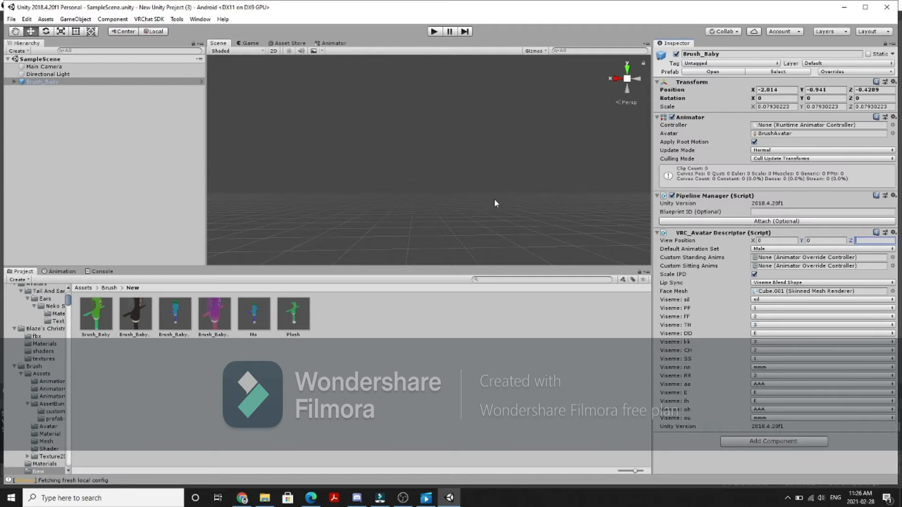
Step: Apply the babybrown and then a Diffuse_baby texture from the Assets/Brush folder to the Brush_Baby model in the scene
{"action": "scroll", "coordinate": [47, 321], "scroll_direction": "up", "scroll_amount": 5}
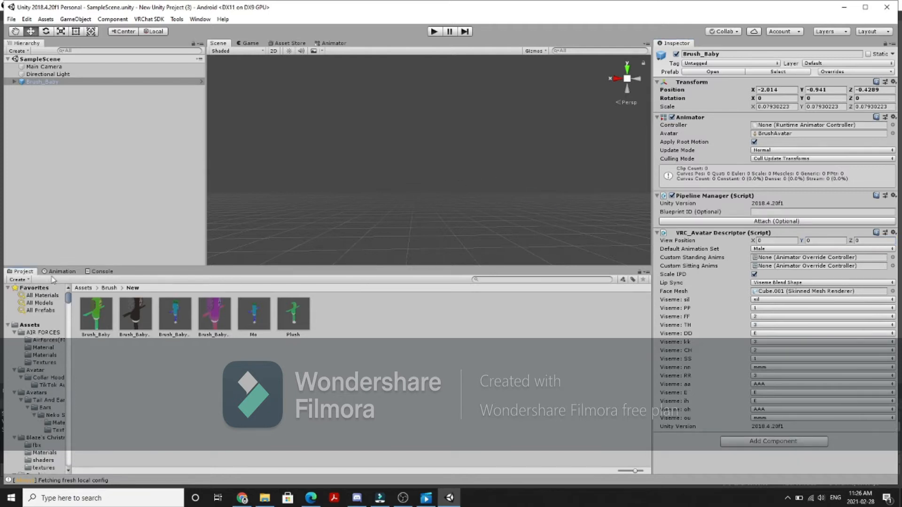
{"action": "left_click", "coordinate": [47, 324]}
{"action": "mouse_move", "coordinate": [283, 164]}
{"action": "left_mouse_down", "text": "alt"}
{"action": "mouse_move", "coordinate": [441, 239]}
{"action": "mouse_move", "coordinate": [326, 230]}
{"action": "mouse_move", "coordinate": [237, 236]}
{"action": "left_mouse_up", "text": "alt"}
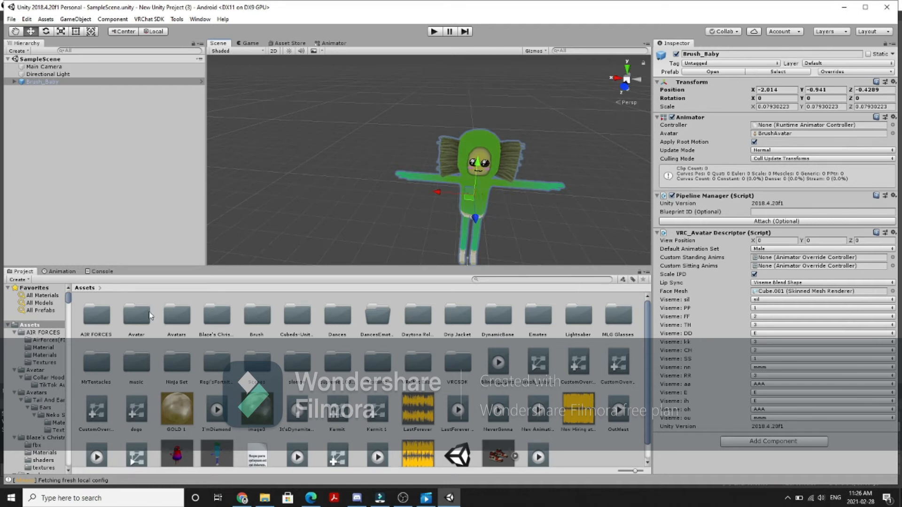
{"action": "double_click", "coordinate": [265, 305]}
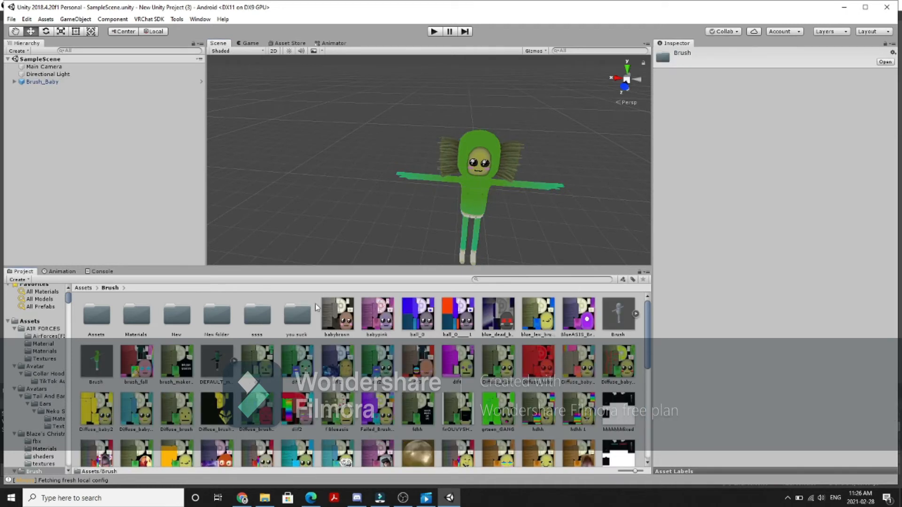
{"action": "left_click_drag", "start_coordinate": [346, 321], "coordinate": [469, 192]}
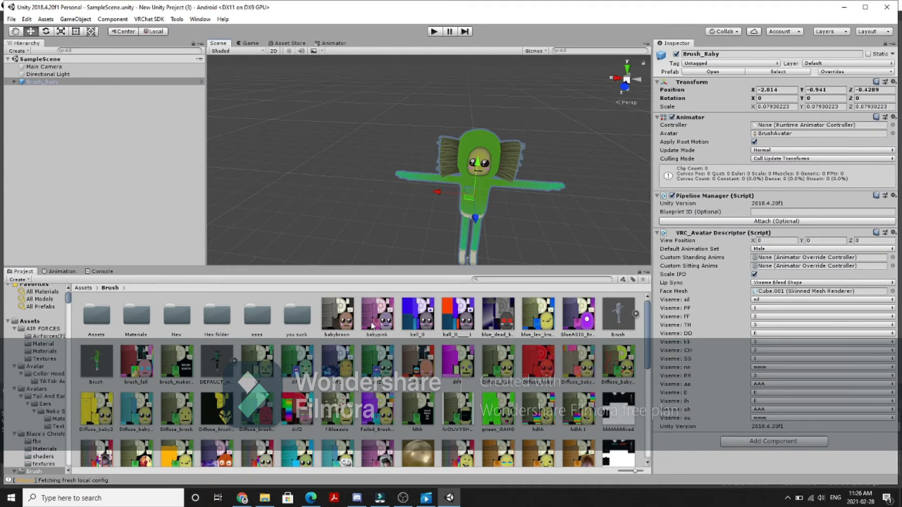
{"action": "scroll", "coordinate": [543, 350], "scroll_direction": "down", "scroll_amount": 2}
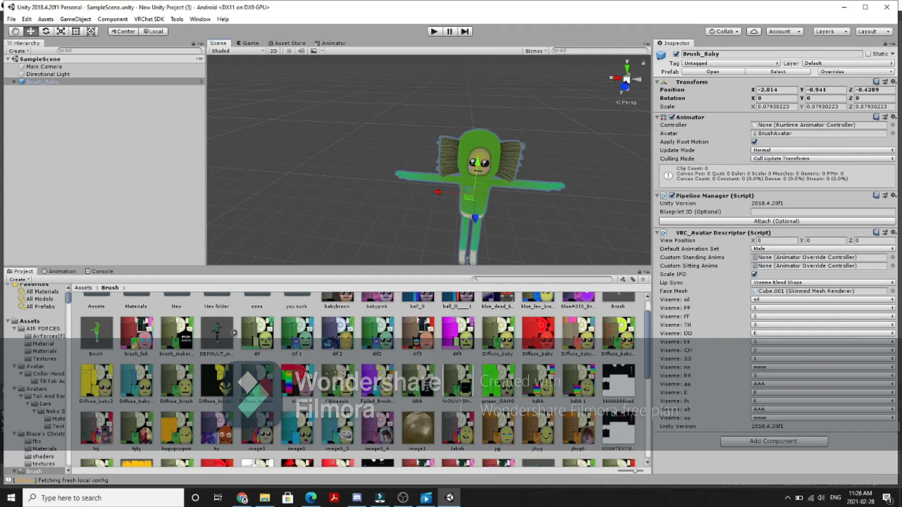
{"action": "left_click_drag", "start_coordinate": [507, 344], "coordinate": [477, 156]}
Step: Remove Brush_Baby's existing VRC_Avatar Descriptor and add a new VRC_Avatar Descriptor component
{"action": "left_click", "coordinate": [894, 233]}
{"action": "left_click", "coordinate": [845, 256]}
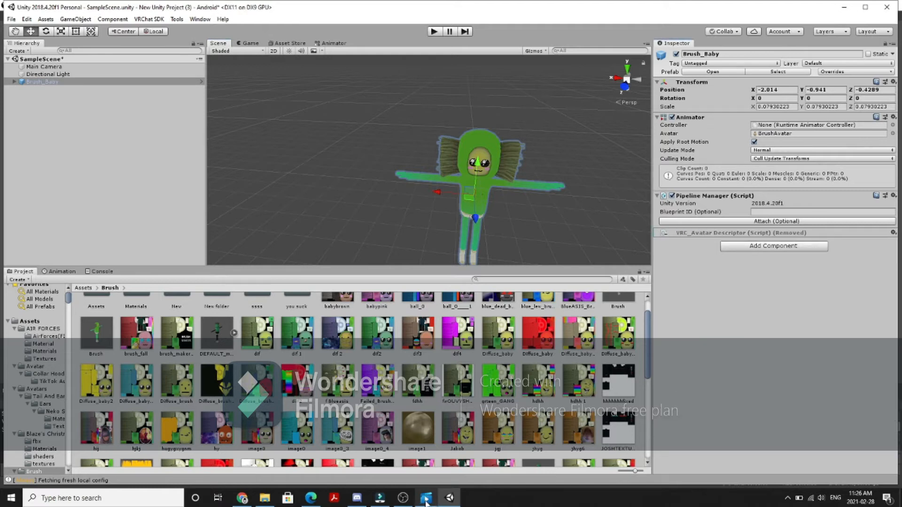
{"action": "left_click", "coordinate": [403, 498]}
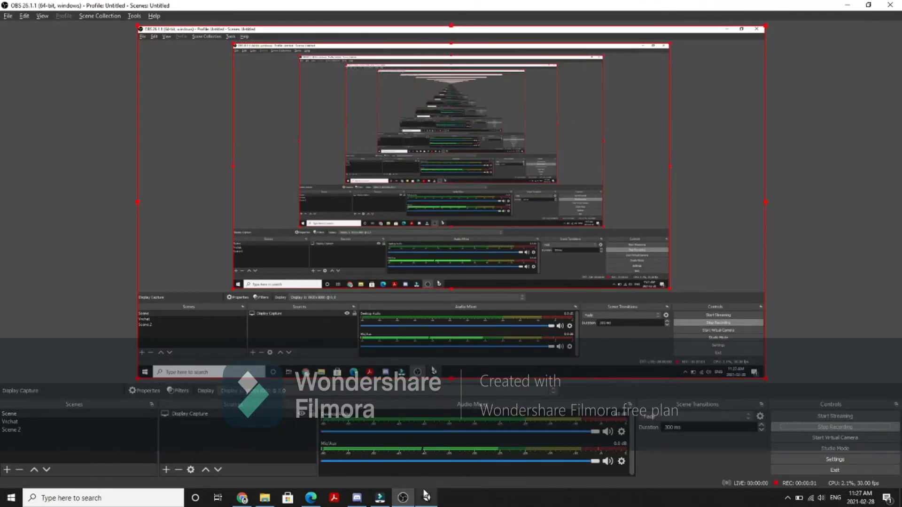
{"action": "left_click", "coordinate": [425, 497]}
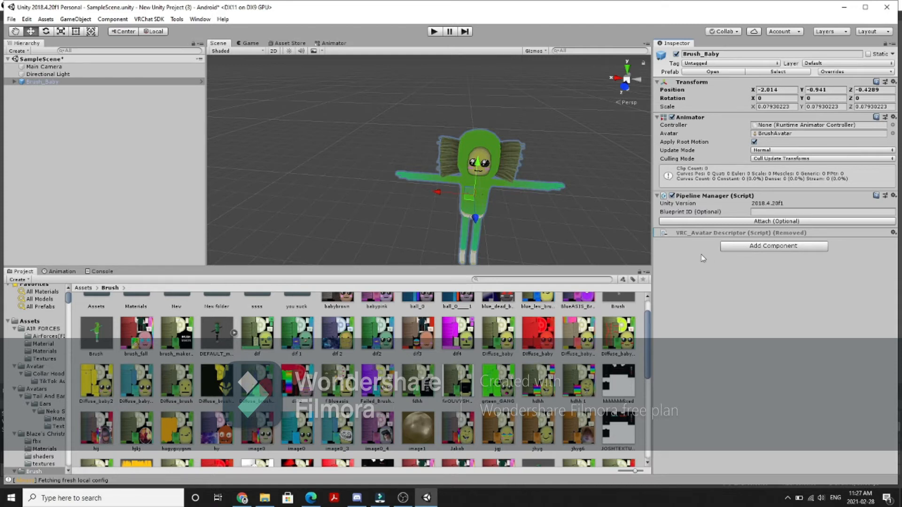
{"action": "left_click", "coordinate": [890, 233]}
{"action": "left_click", "coordinate": [762, 258]}
{"action": "left_click", "coordinate": [773, 246]}
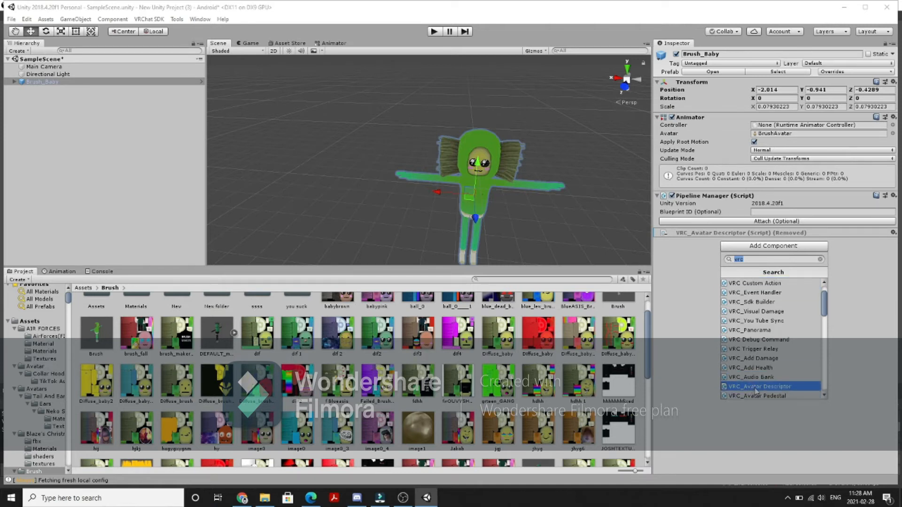
{"action": "left_click", "coordinate": [770, 387]}
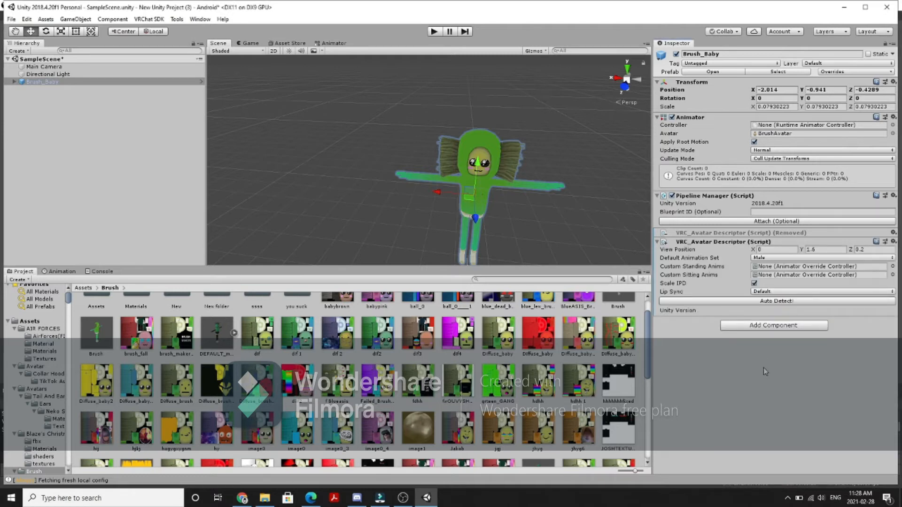
Step: Set the new descriptor's View Position to Y 0.95 and Z 0.13, and auto-detect its lip sync settings
{"action": "left_click", "coordinate": [823, 250]}
{"action": "right_click_drag", "start_coordinate": [482, 226], "coordinate": [499, 111]}
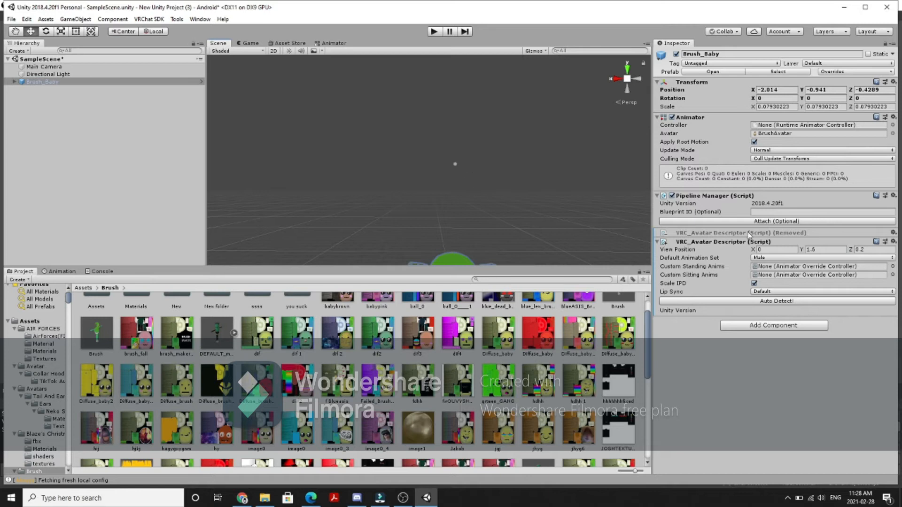
{"action": "left_click", "coordinate": [823, 250]}
{"action": "right_click_drag", "start_coordinate": [405, 260], "coordinate": [414, 308]}
{"action": "left_click", "coordinate": [820, 250]}
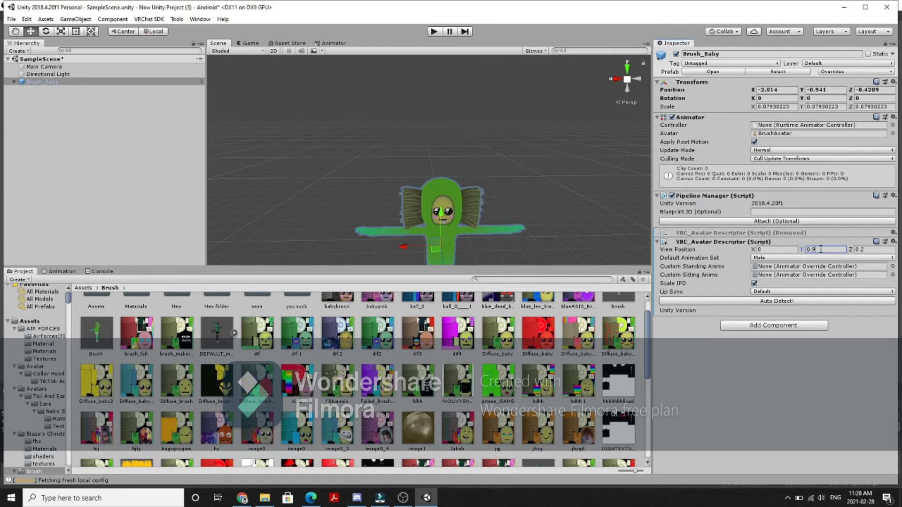
{"action": "right_click_drag", "start_coordinate": [511, 215], "coordinate": [551, 325]}
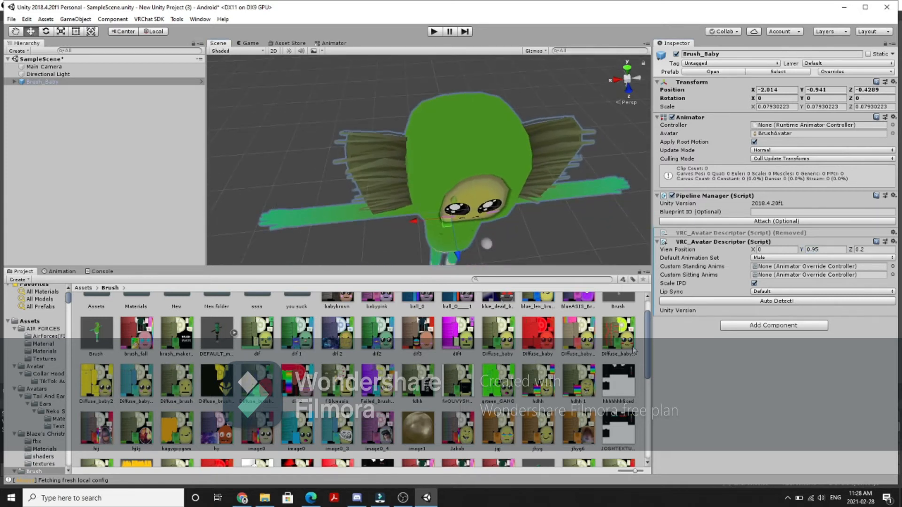
{"action": "left_click", "coordinate": [873, 249]}
{"action": "type", "text": "0.12"}
{"action": "key", "text": "BackSpace"}
{"action": "type", "text": "3"}
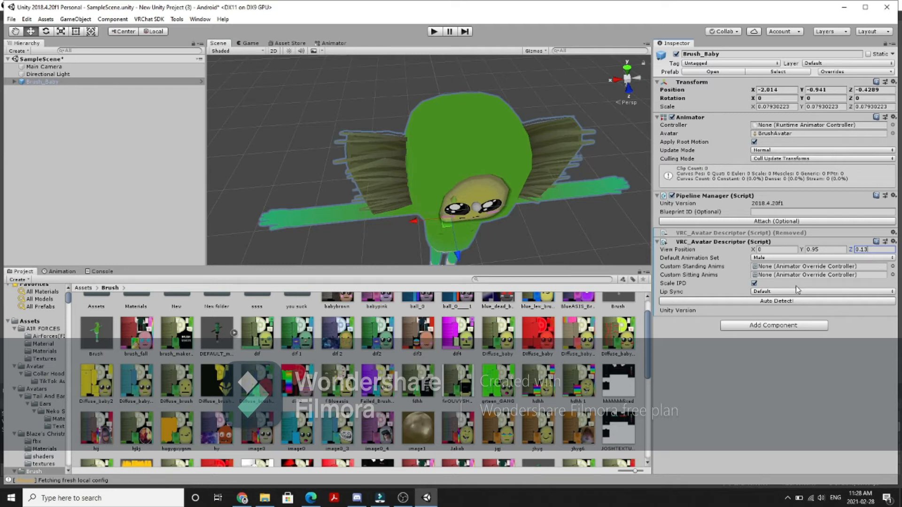
{"action": "left_click", "coordinate": [706, 303]}
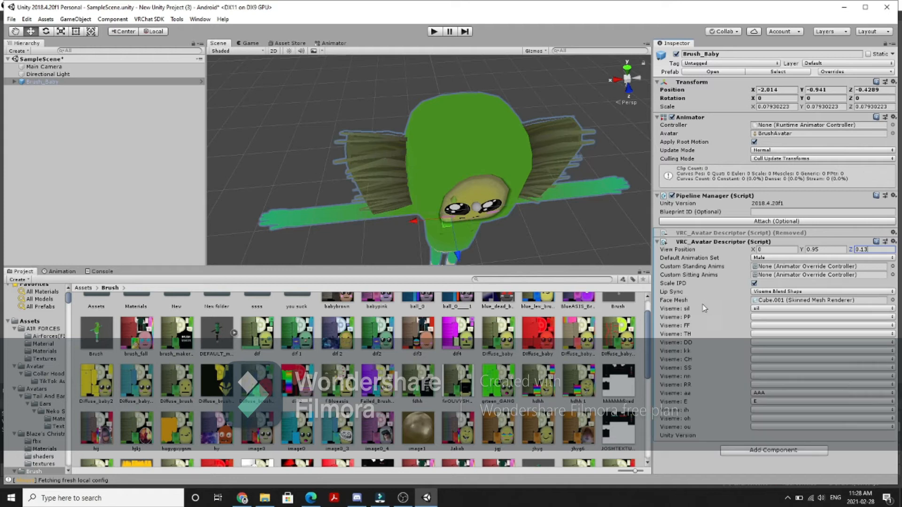
Step: Check the account login in the VRChat SDK control panel, and build and publish Brush_Baby for Android
{"action": "left_click_drag", "start_coordinate": [463, 160], "coordinate": [454, 127], "text": "alt"}
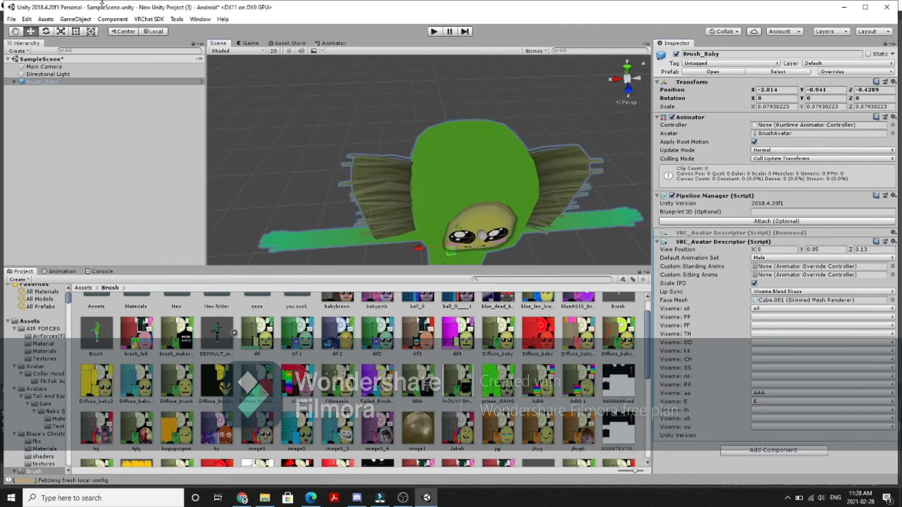
{"action": "scroll", "coordinate": [301, 331], "scroll_direction": "up", "scroll_amount": 2}
{"action": "left_click_drag", "start_coordinate": [384, 153], "coordinate": [374, 123], "text": "alt"}
{"action": "left_click", "coordinate": [164, 19]}
{"action": "left_click", "coordinate": [181, 44]}
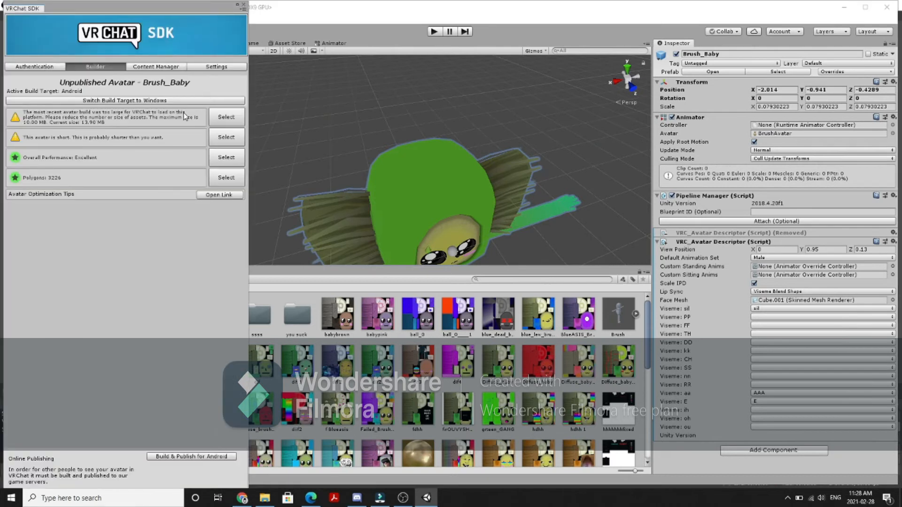
{"action": "left_click", "coordinate": [38, 66]}
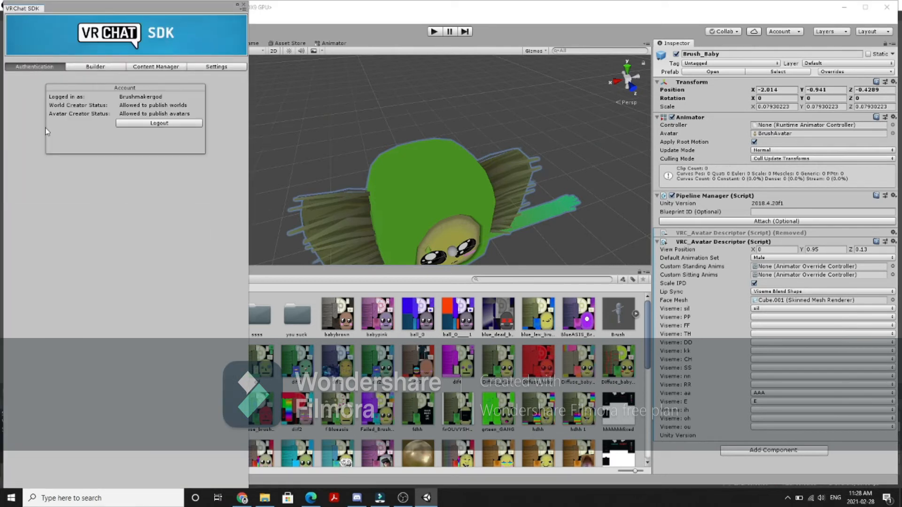
{"action": "left_click", "coordinate": [97, 69]}
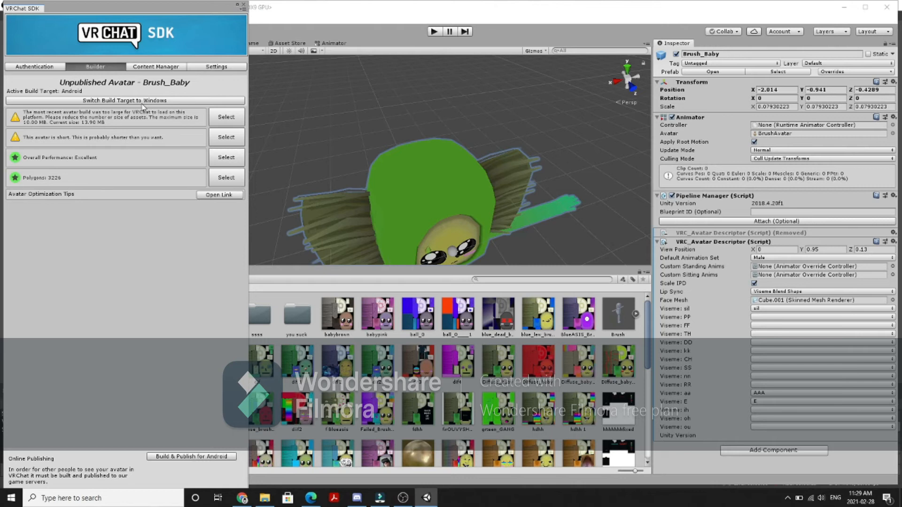
{"action": "left_click", "coordinate": [227, 458]}
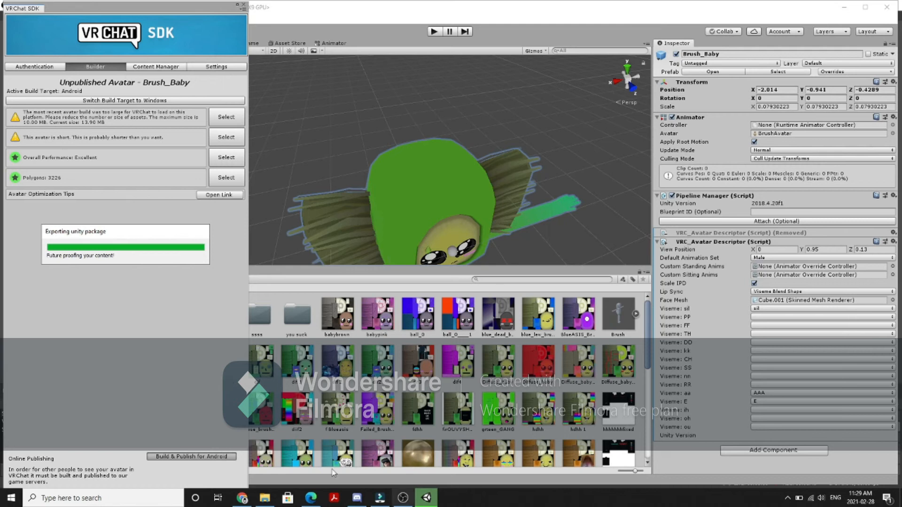
{"action": "left_click", "coordinate": [403, 498]}
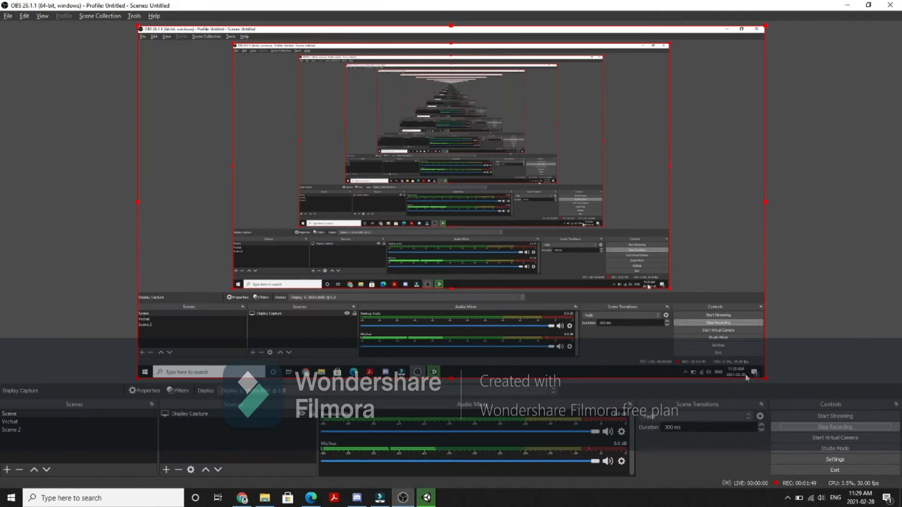
{"action": "left_click", "coordinate": [772, 416]}
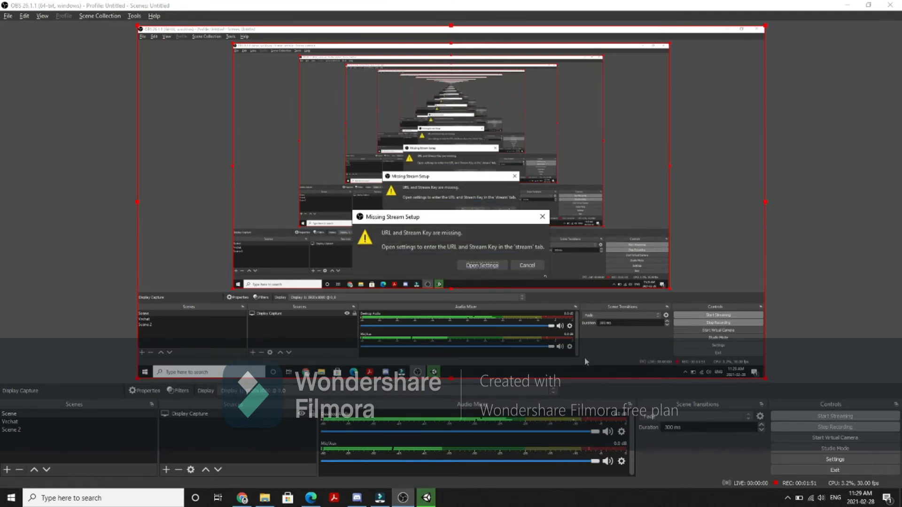
{"action": "left_click", "coordinate": [527, 265]}
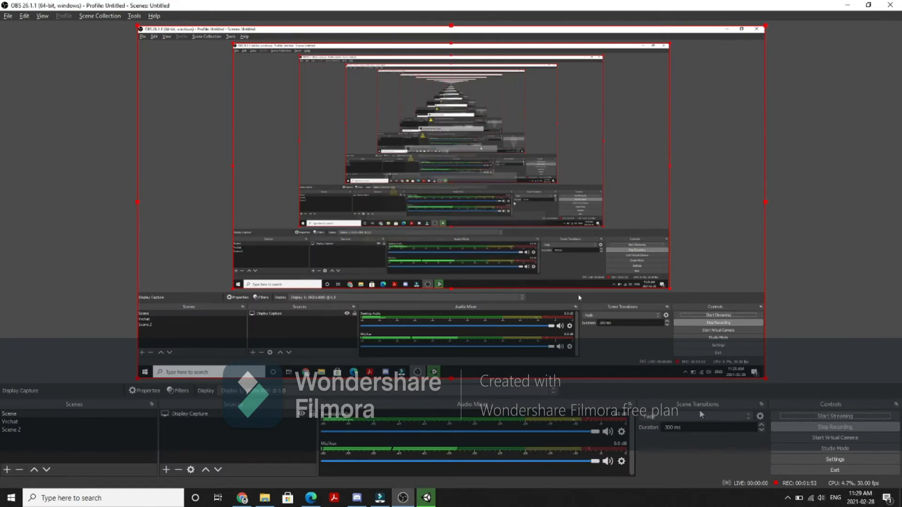
{"action": "left_click", "coordinate": [778, 427]}
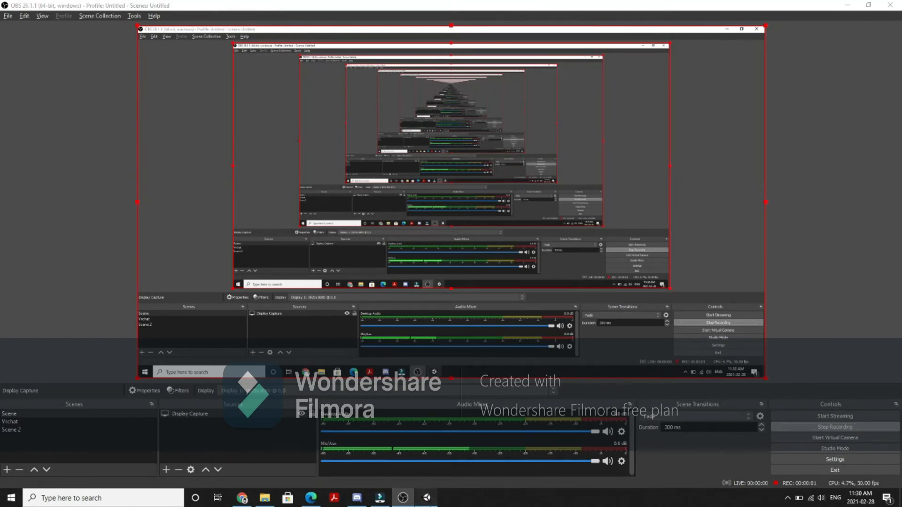
{"action": "left_click", "coordinate": [426, 498]}
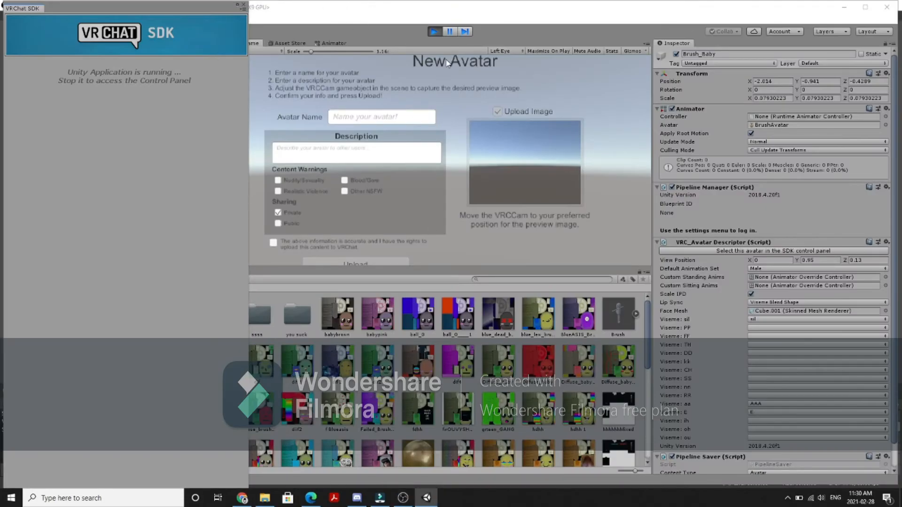
Step: Pause the running scene, move the VRCCam in front of the avatar's face for the preview image, and resume play
{"action": "left_click", "coordinate": [450, 34]}
{"action": "right_click_drag", "start_coordinate": [452, 127], "coordinate": [491, 140]}
{"action": "left_click", "coordinate": [449, 32]}
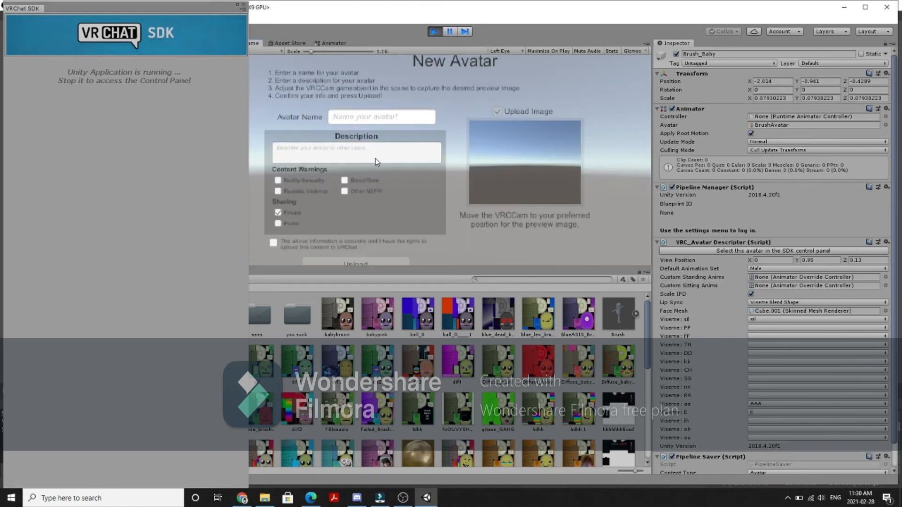
{"action": "left_click", "coordinate": [449, 33]}
{"action": "right_click_drag", "start_coordinate": [465, 133], "coordinate": [444, 202]}
{"action": "left_click", "coordinate": [404, 145]}
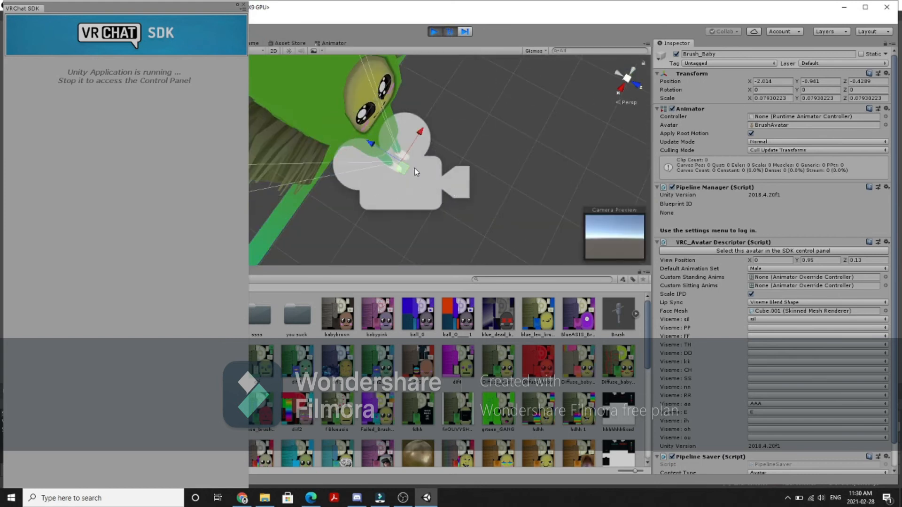
{"action": "left_click_drag", "start_coordinate": [374, 145], "coordinate": [438, 195]}
{"action": "right_click_drag", "start_coordinate": [435, 182], "coordinate": [132, 488]}
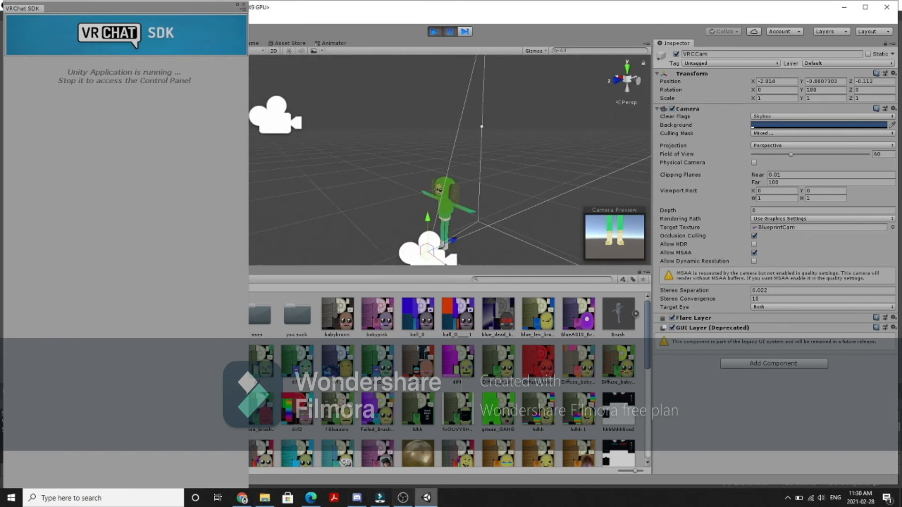
{"action": "left_click_drag", "start_coordinate": [430, 217], "coordinate": [432, 167]}
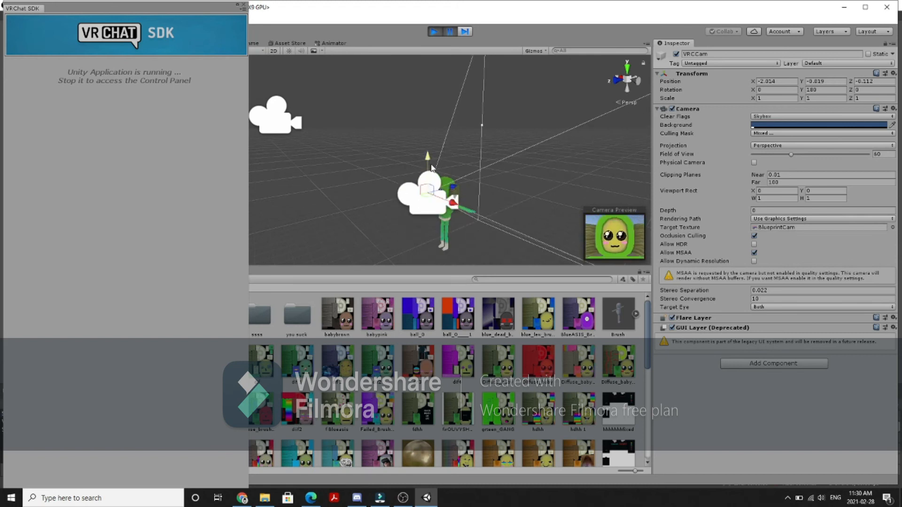
{"action": "left_click", "coordinate": [449, 31]}
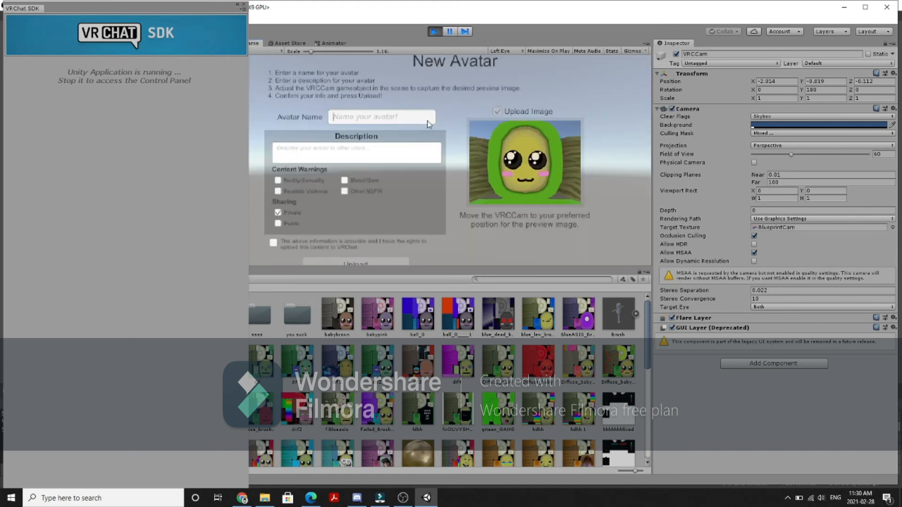
Step: Upload the new avatar named "Baby brush" with the Other NSFW content warning and the content rights confirmation ticked
{"action": "type", "text": "Baby brush"}
{"action": "left_click", "coordinate": [385, 162]}
{"action": "left_click", "coordinate": [344, 192]}
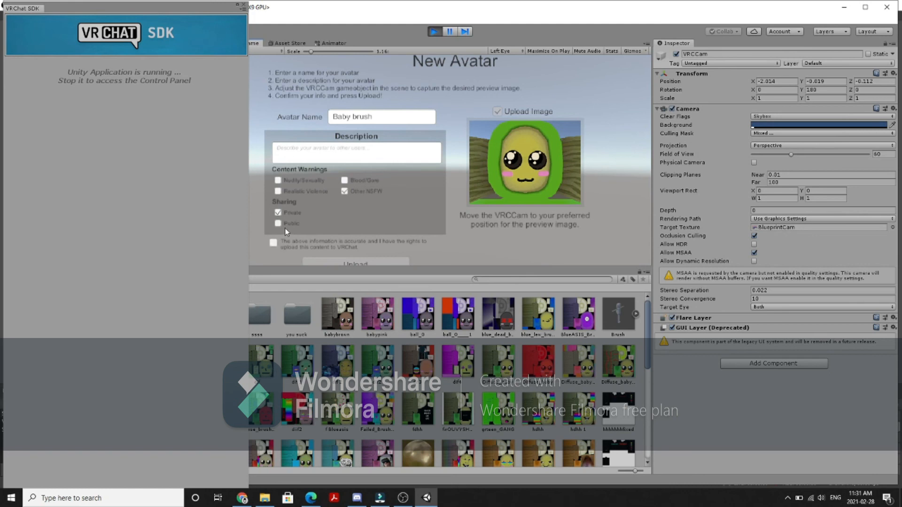
{"action": "left_click", "coordinate": [274, 243]}
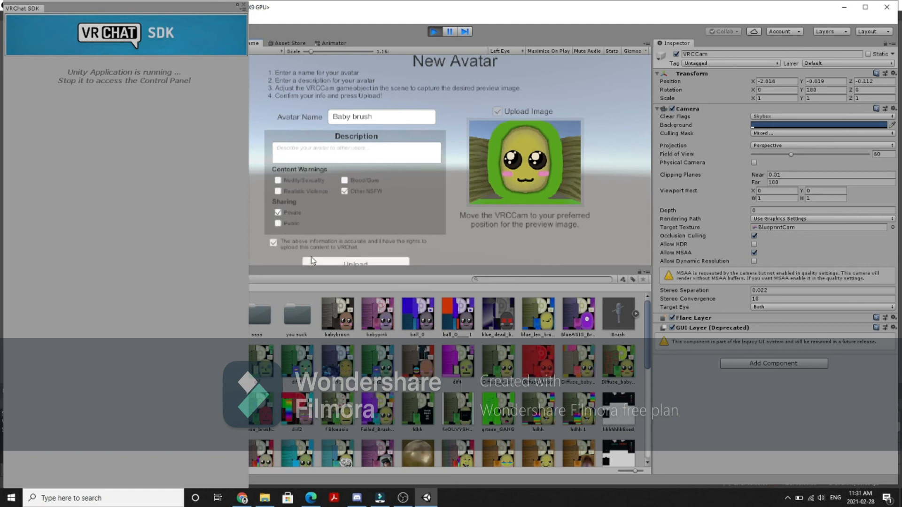
{"action": "left_click", "coordinate": [355, 263]}
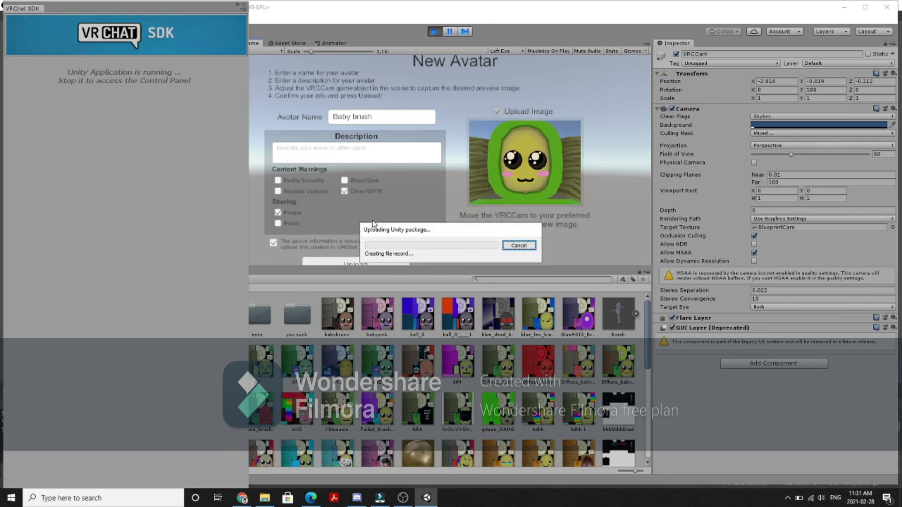
{"action": "left_click", "coordinate": [403, 498]}
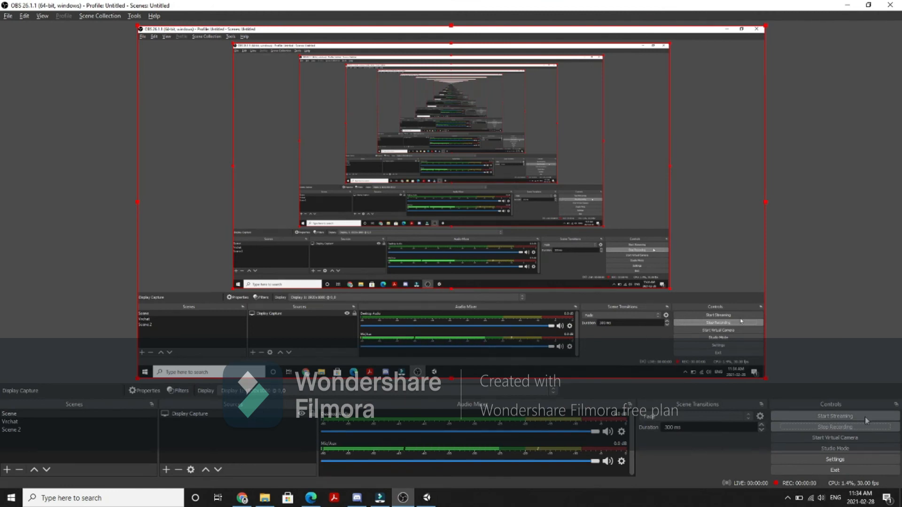